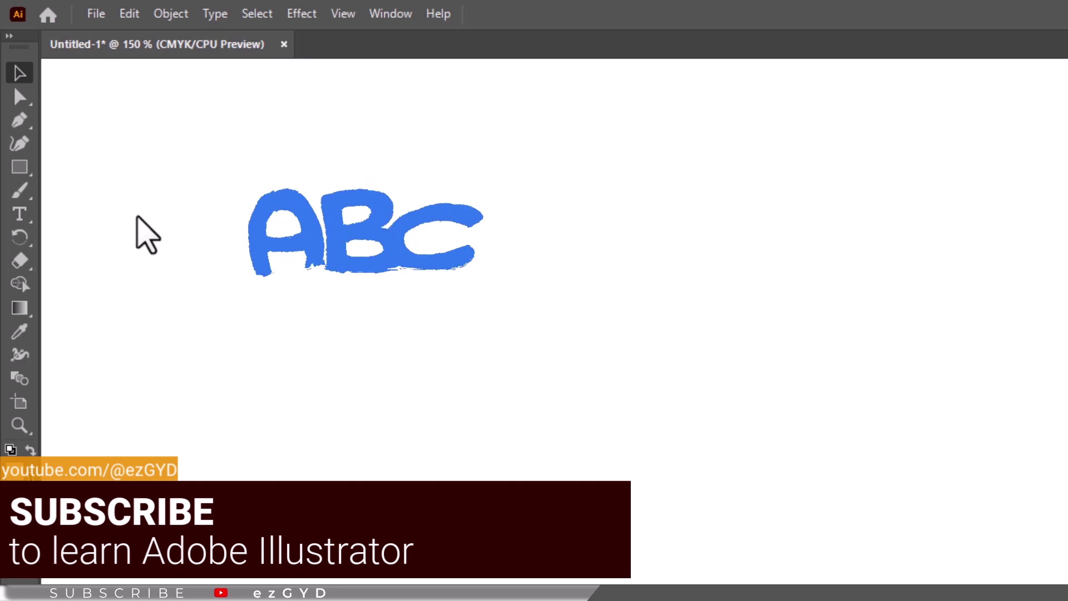
- Draw a large area-type frame on the Untitled-1 artboard, letting it fill with Lorem ipsum text
key("t")
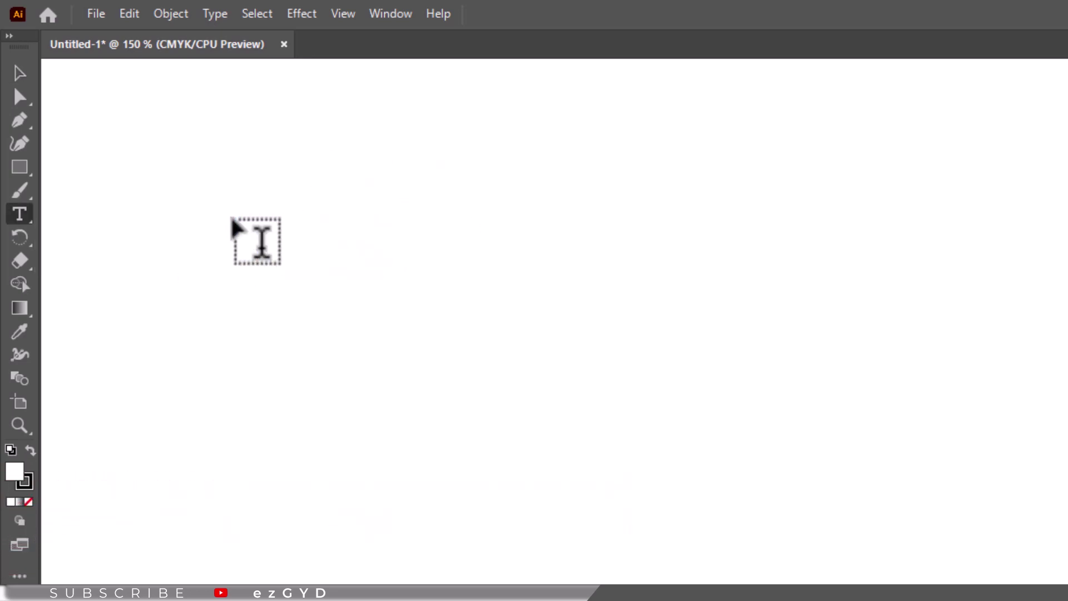
left_click_drag(233, 219, 647, 503)
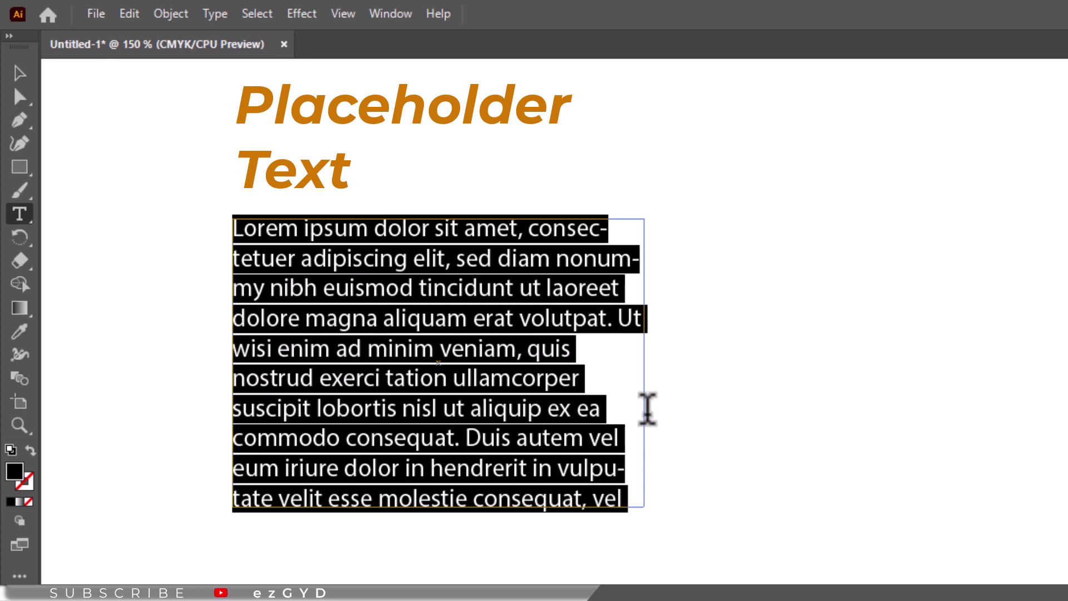
left_click(343, 14)
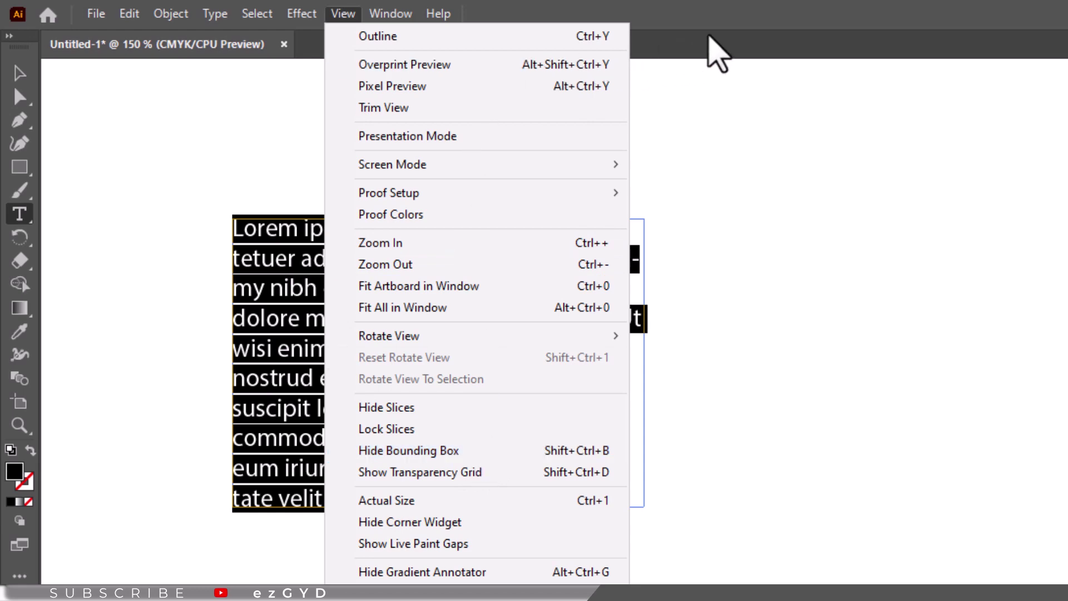
left_click(718, 53)
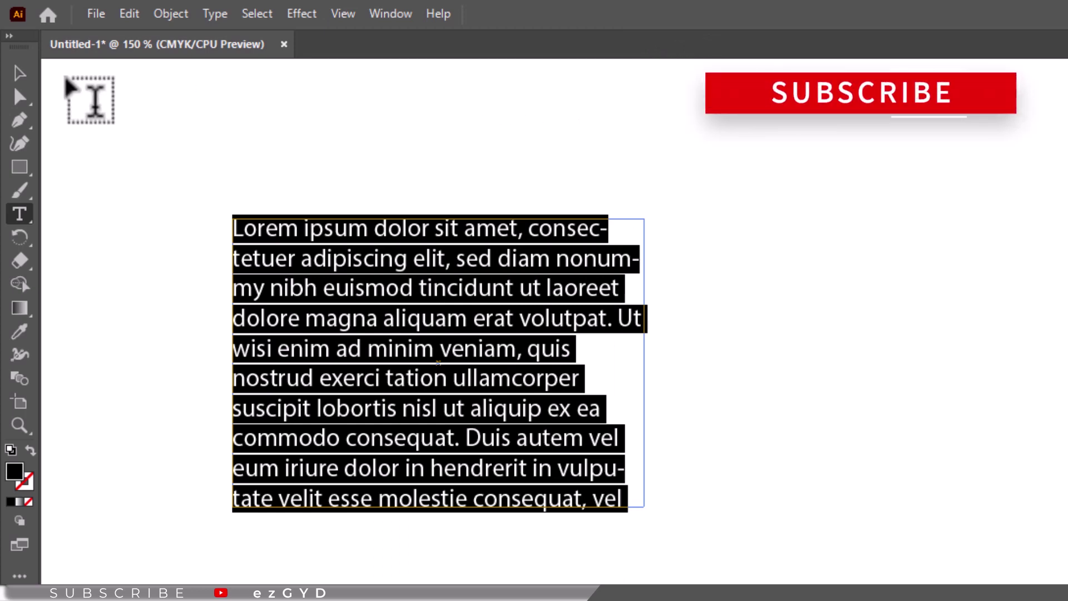
- Drag the frame's side and bottom handles until the paragraph wraps into seven lines ending with 'suscipit'
left_click(20, 72)
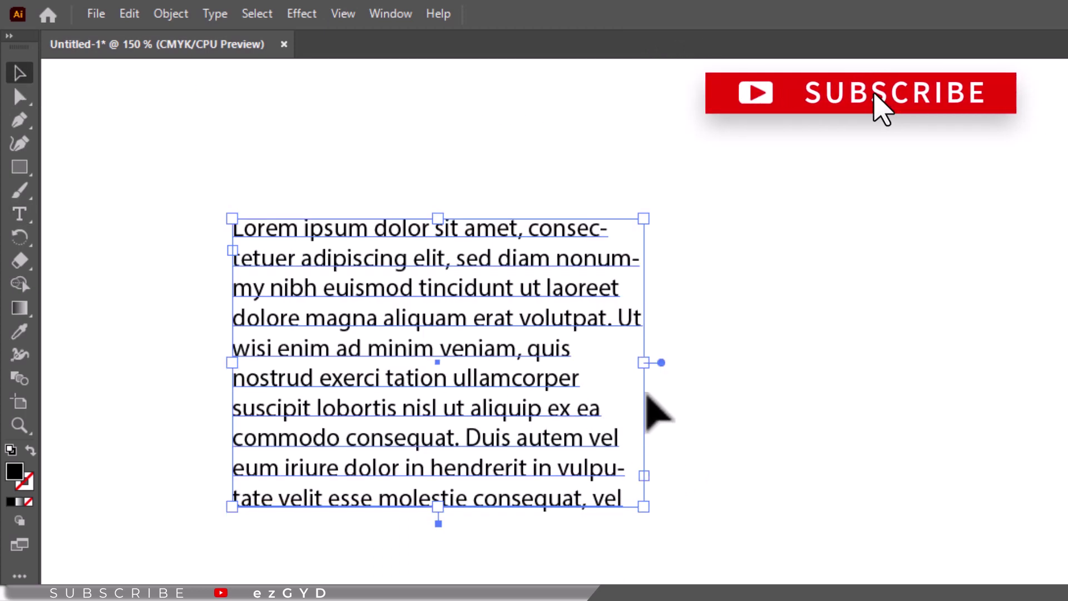
left_click_drag(650, 361, 741, 362)
left_click_drag(509, 506, 512, 409)
left_click_drag(743, 312, 593, 314)
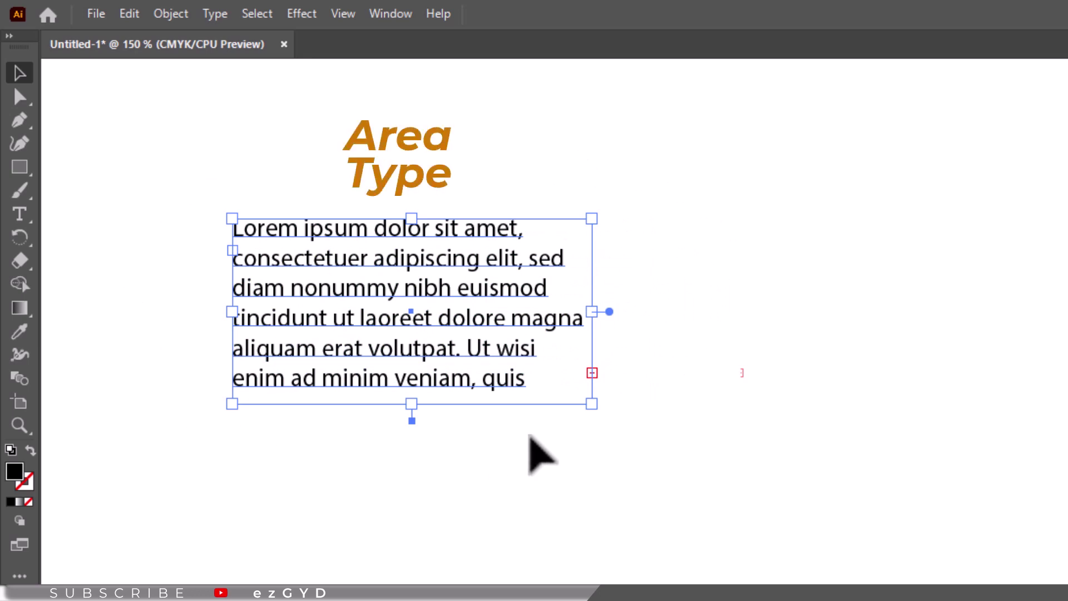
left_click_drag(411, 404, 411, 422)
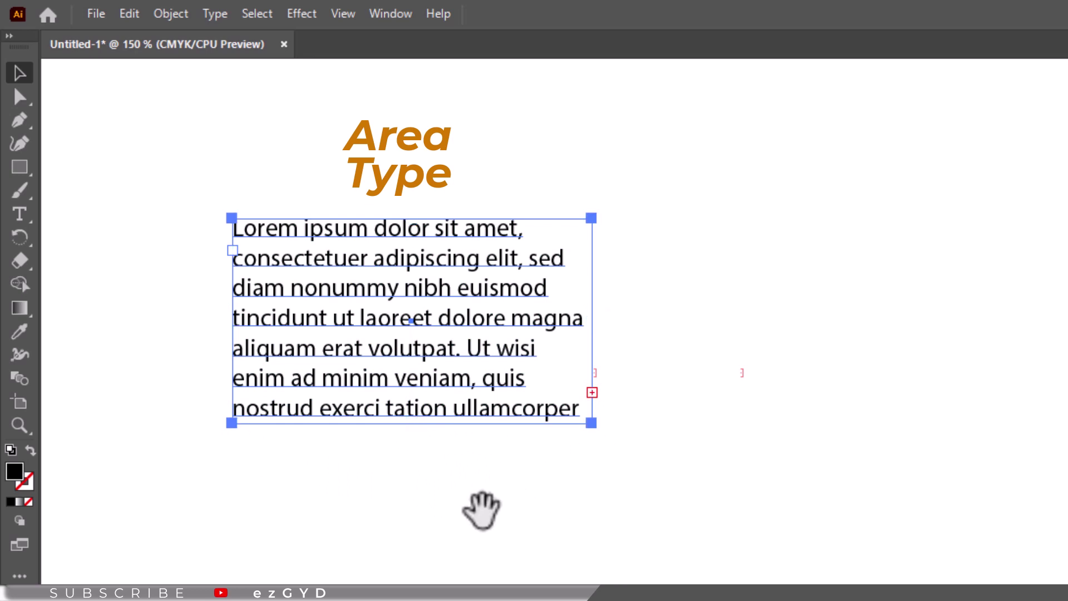
left_click_drag(484, 508, 463, 498)
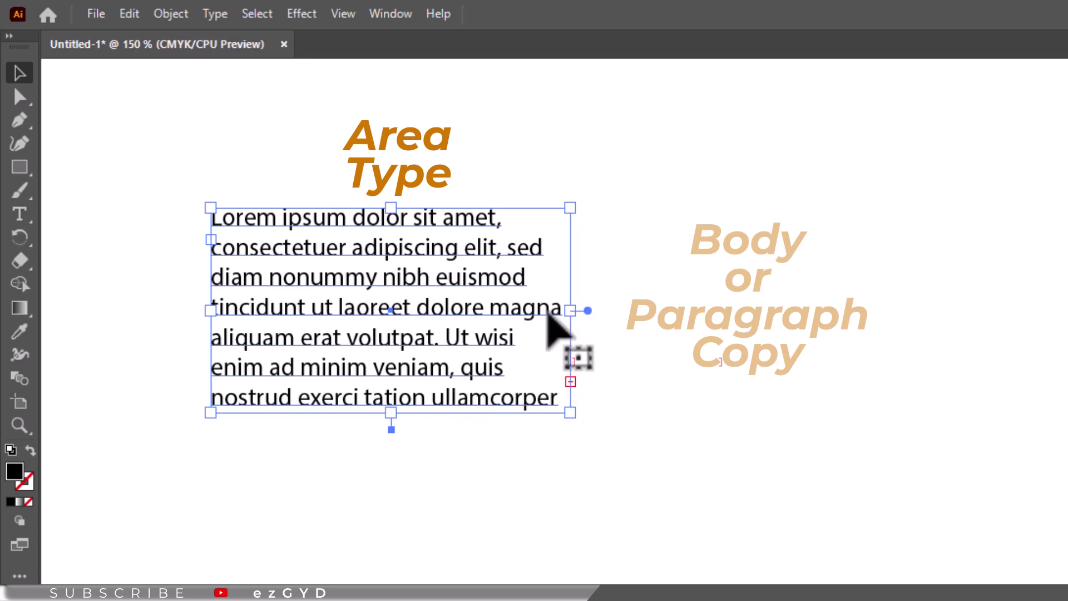
left_click_drag(570, 310, 577, 309)
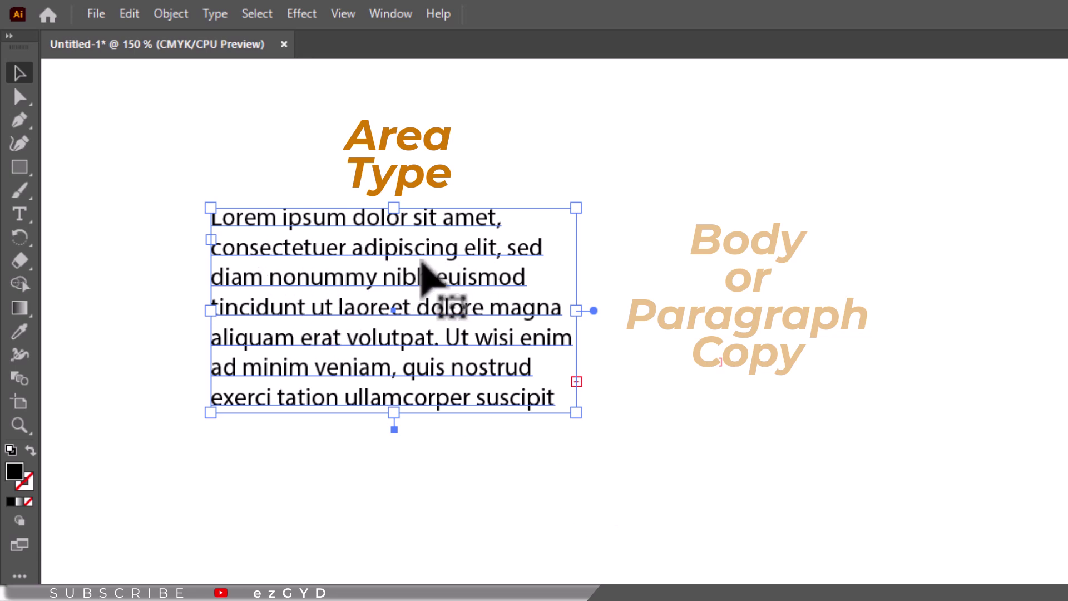
key("t")
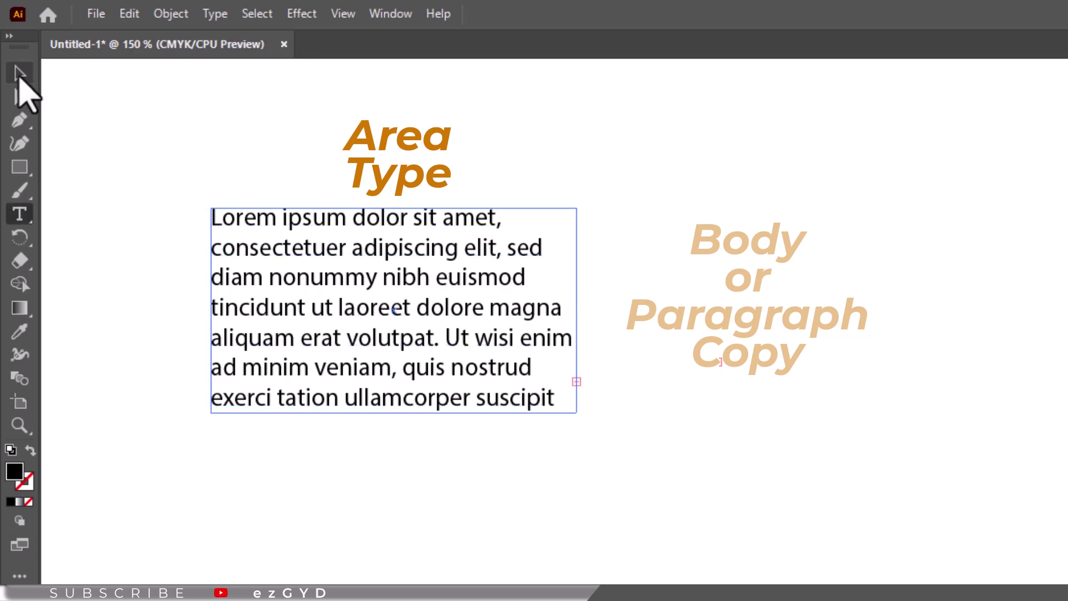
left_click(20, 78)
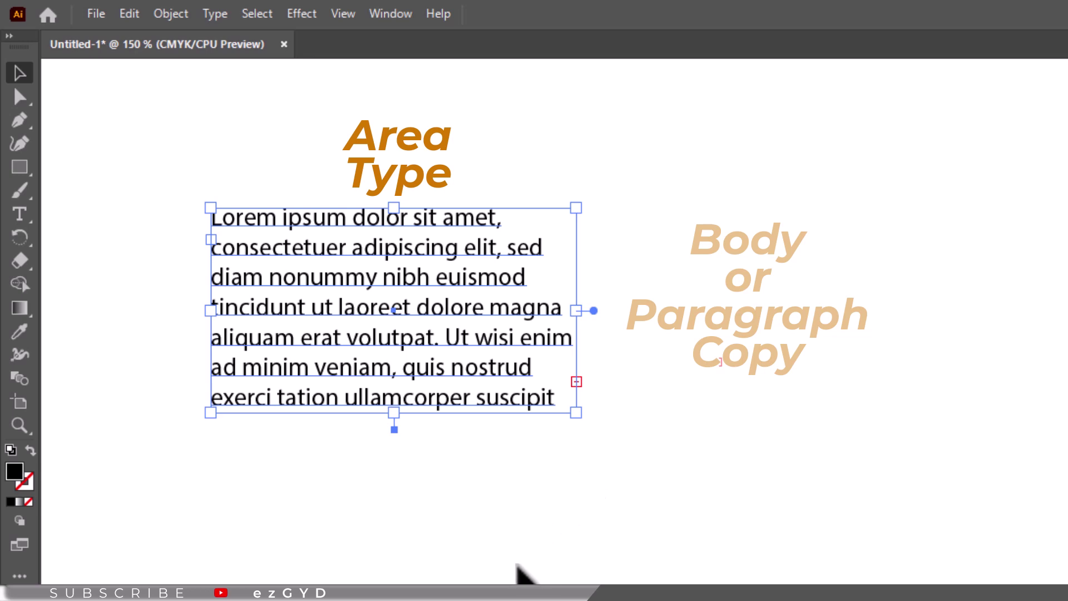
- Place a point-type line reading 'This is Point Type' below the Lorem ipsum paragraph
left_click(20, 215)
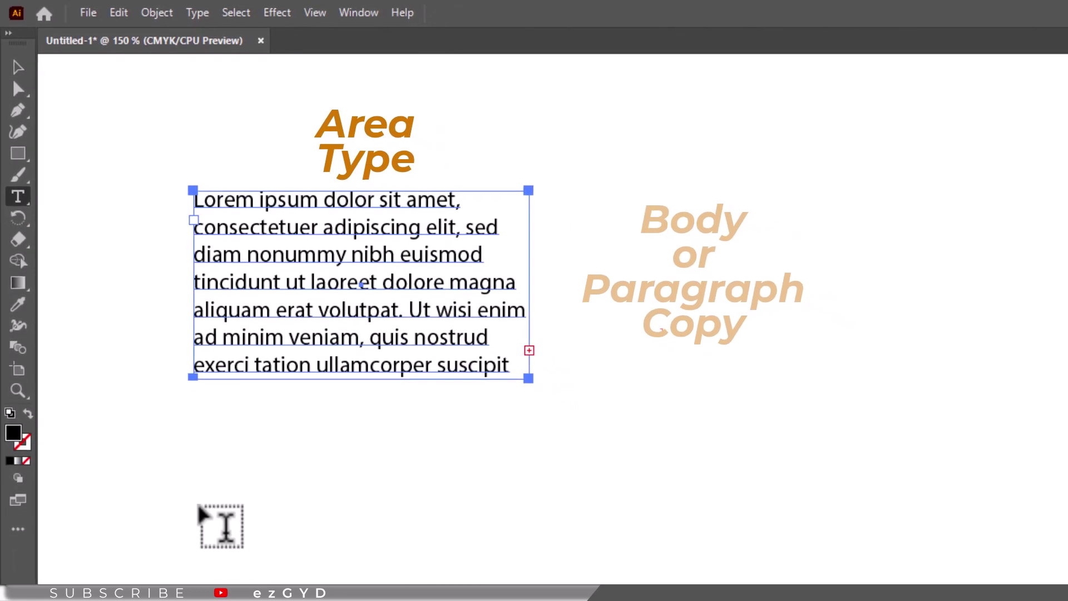
left_click(201, 501)
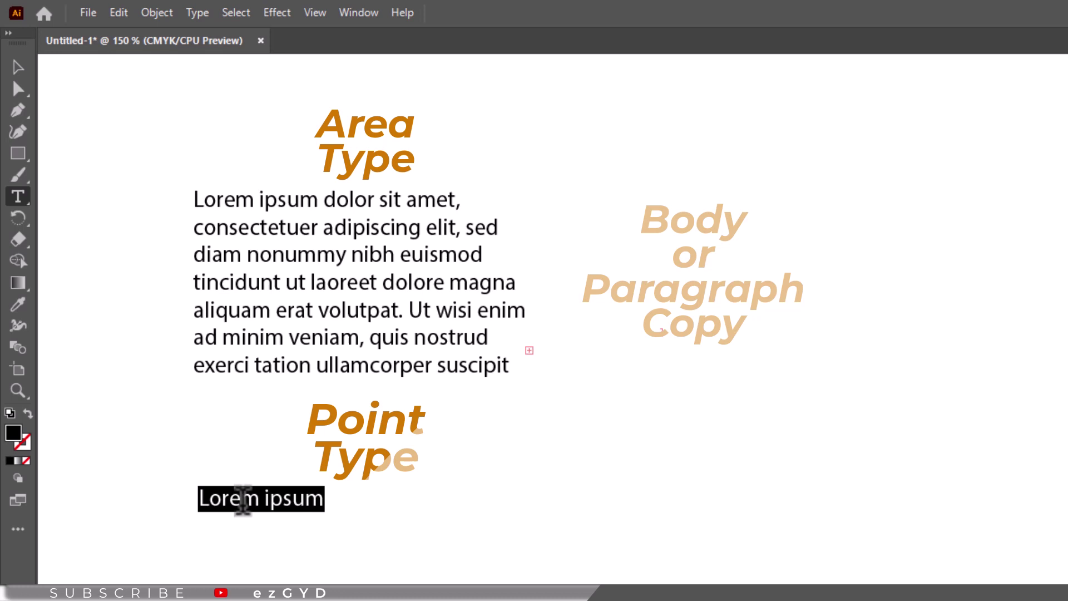
type("This is Point Type")
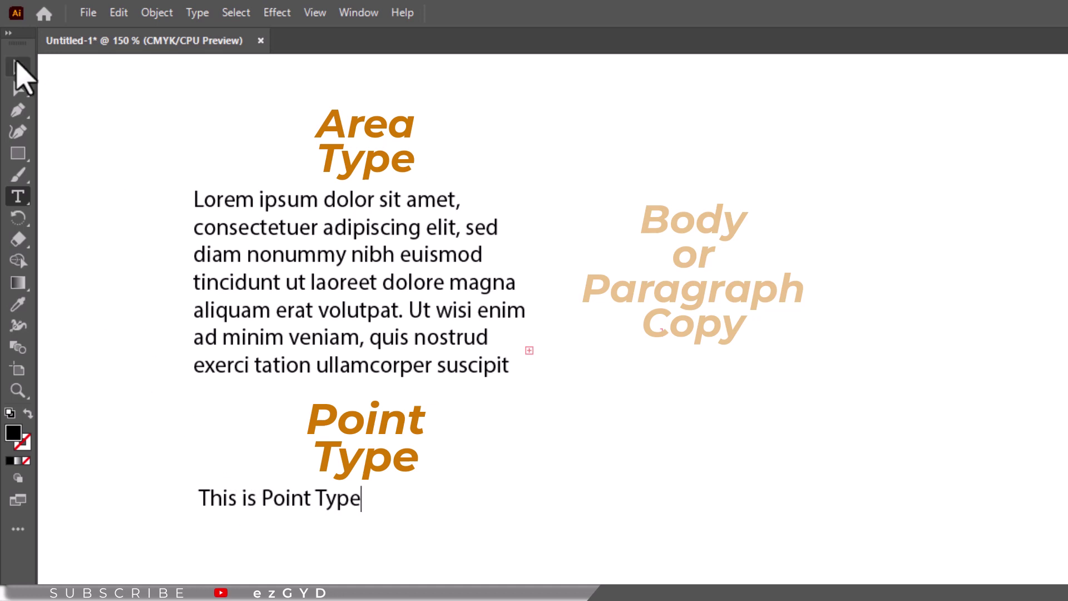
left_click(17, 66)
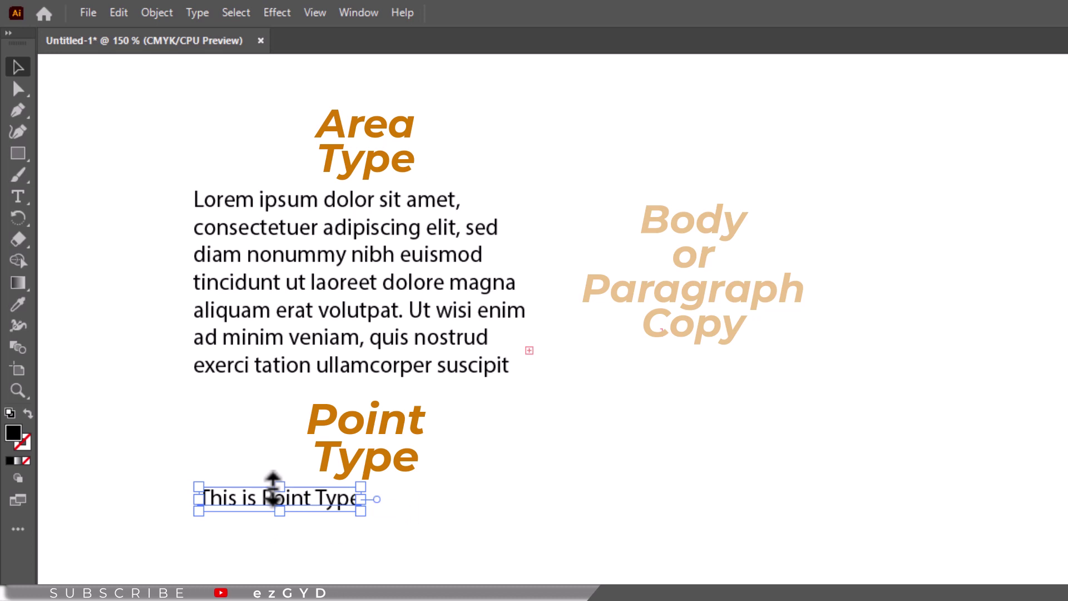
- Enlarge 'This is Point Type' proportionally, undoing the distorting horizontal and vertical stretches first
left_click(315, 12)
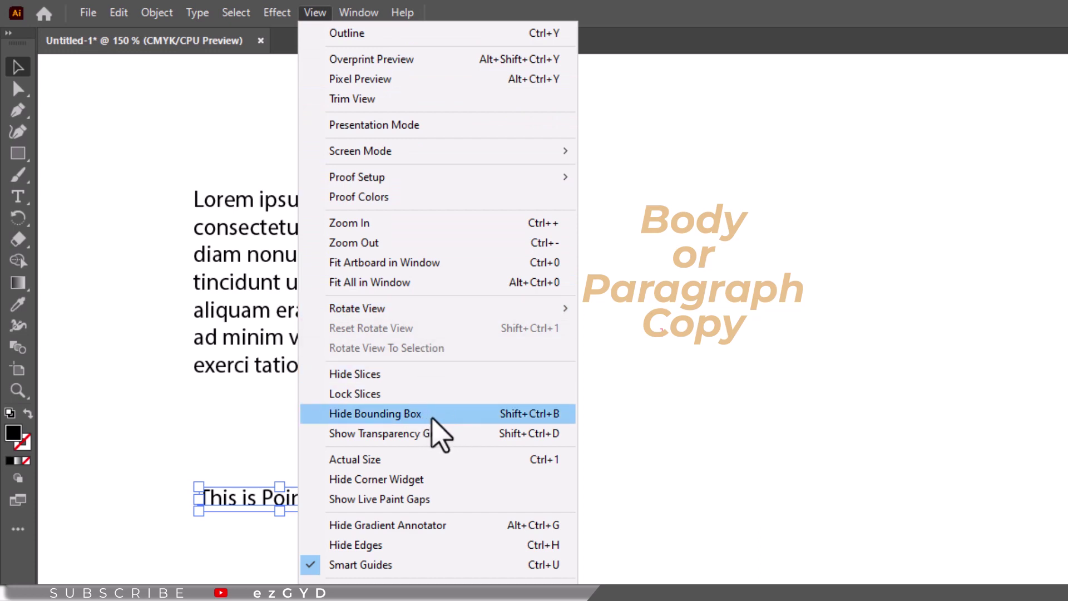
left_click(191, 465)
left_click_drag(345, 498, 465, 529)
key("ctrl+z")
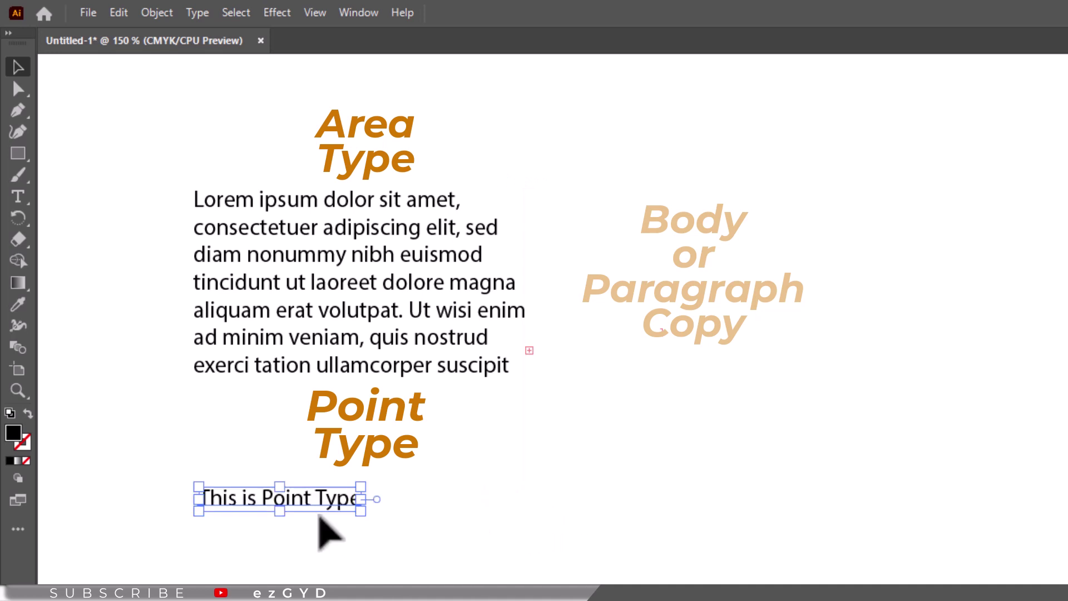
left_click_drag(285, 516, 285, 551)
key("ctrl+z")
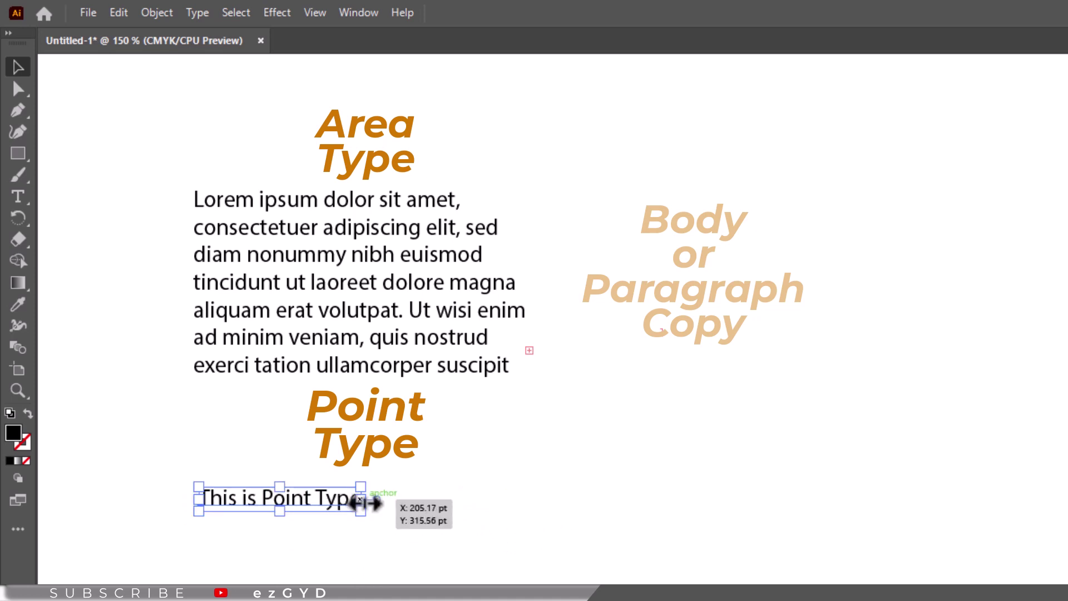
left_click_drag(362, 502, 556, 533)
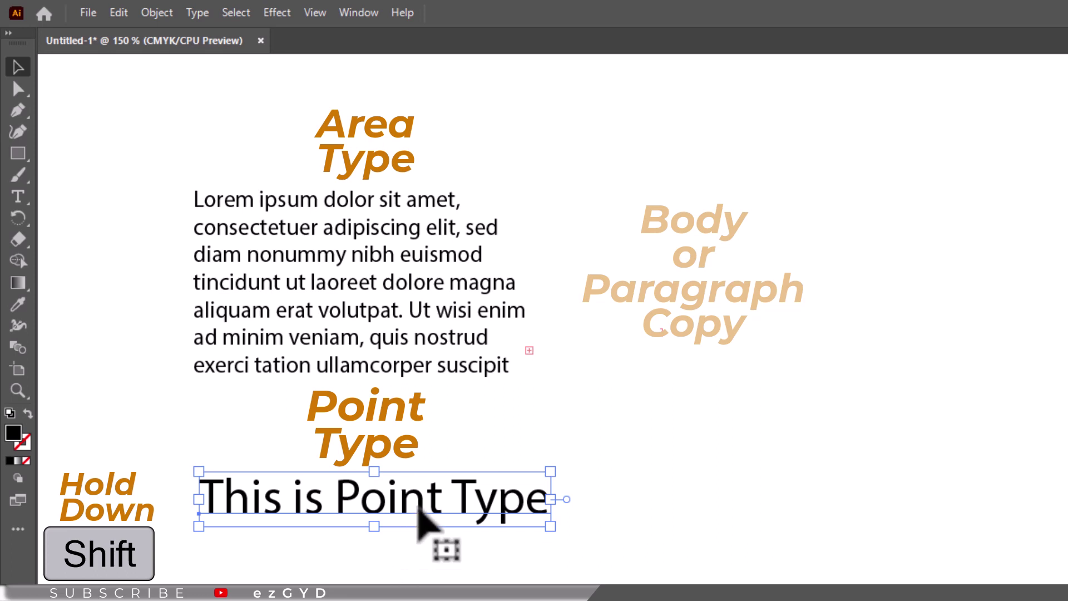
- Duplicate the point-type line below the original and rotate the copy to about -4.73°
left_click_drag(415, 509, 418, 574)
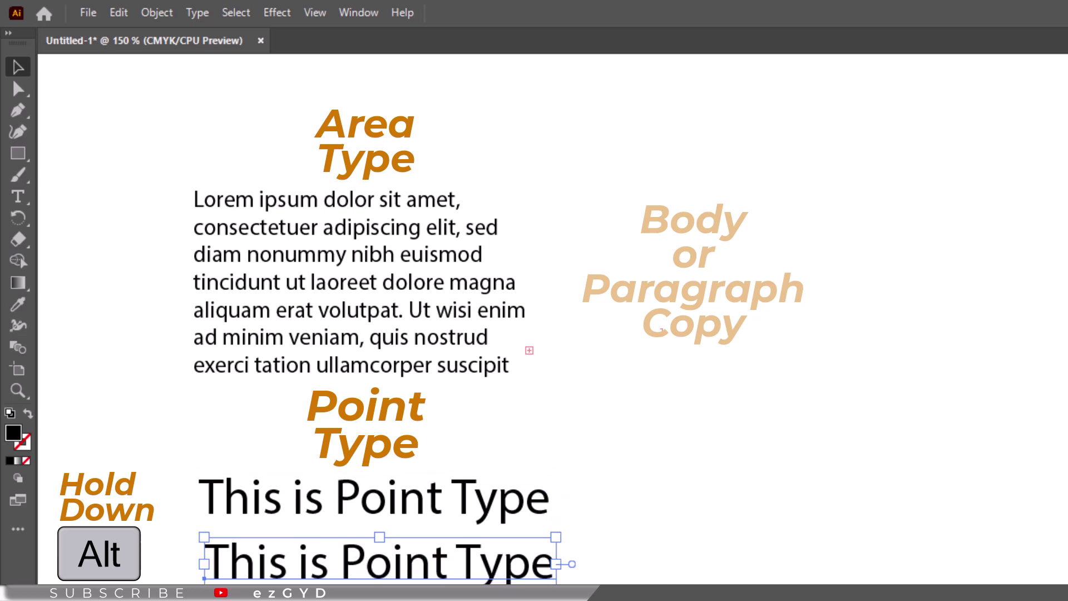
left_click(17, 218)
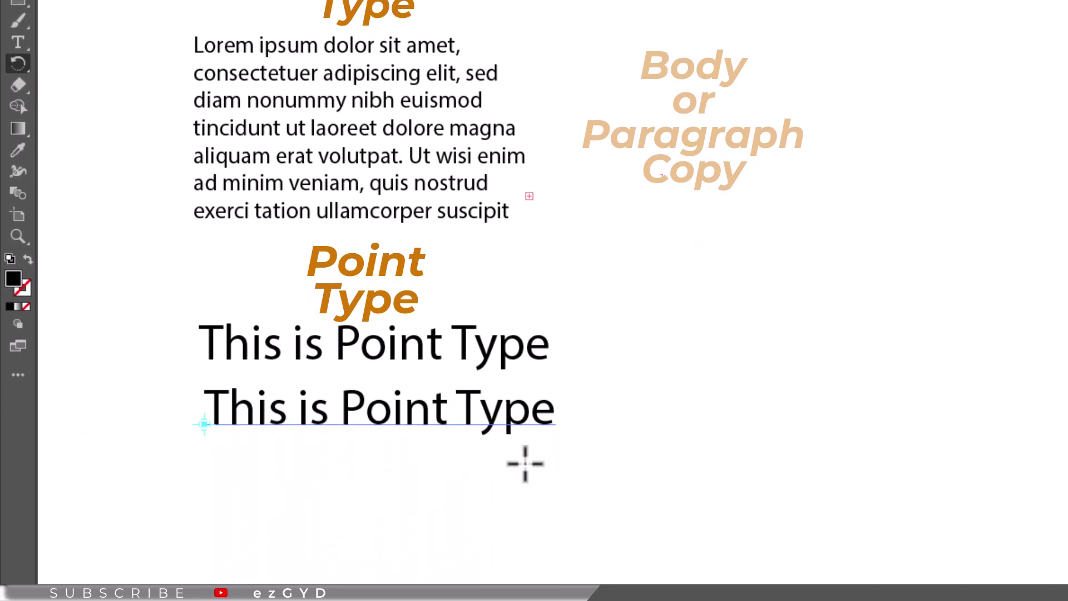
left_click_drag(546, 600, 551, 600)
left_click_drag(551, 464, 524, 582)
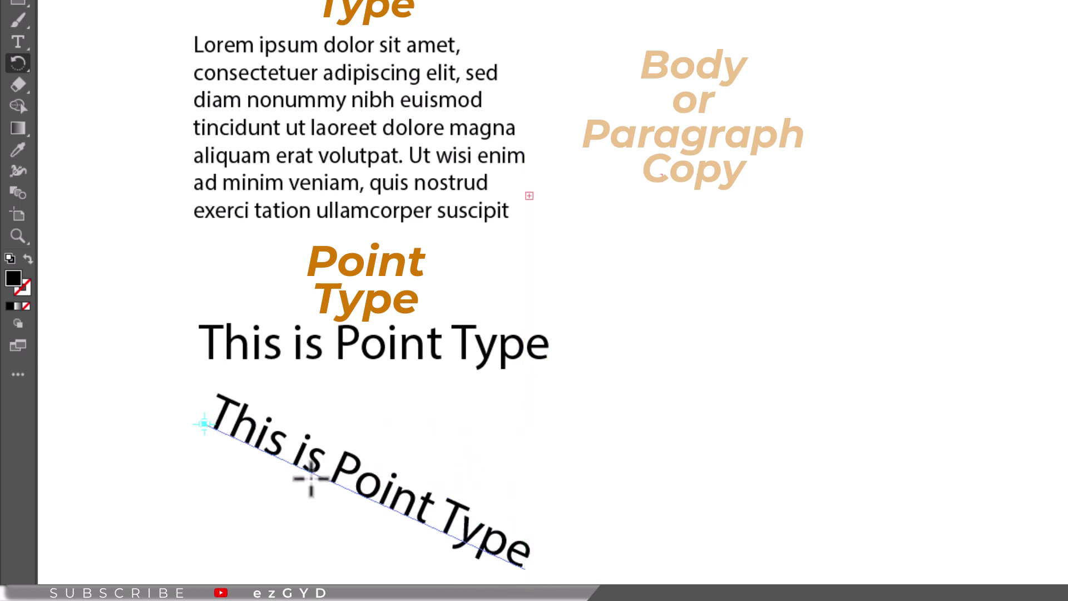
- Edit the rotated copy to read 'This is editable Point Type', then remove it
key("t")
left_click(336, 472)
type("e")
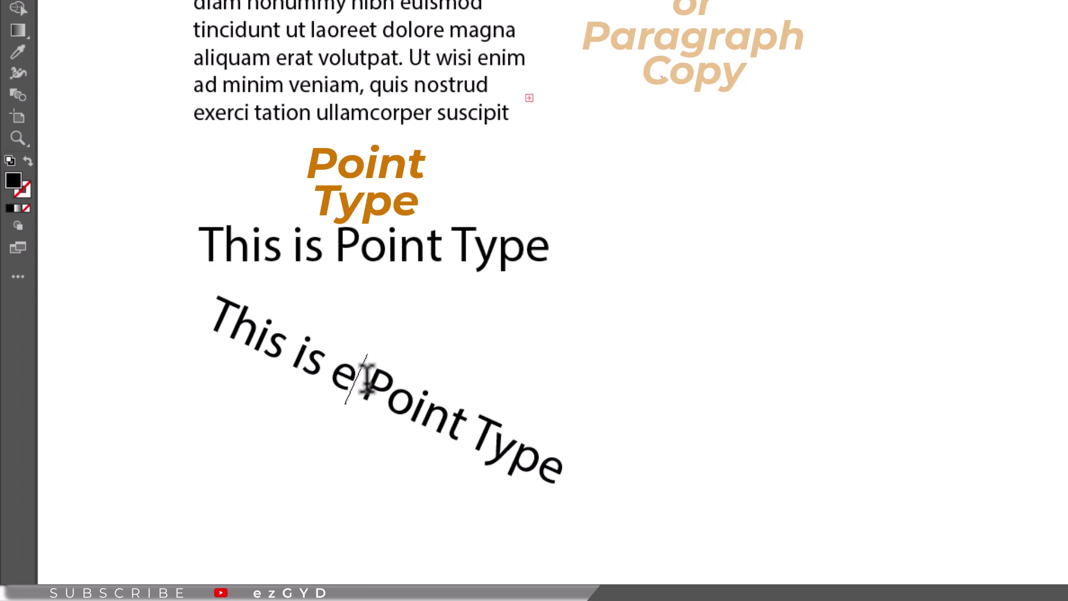
type("ditabe")
key("Left")
key("Left")
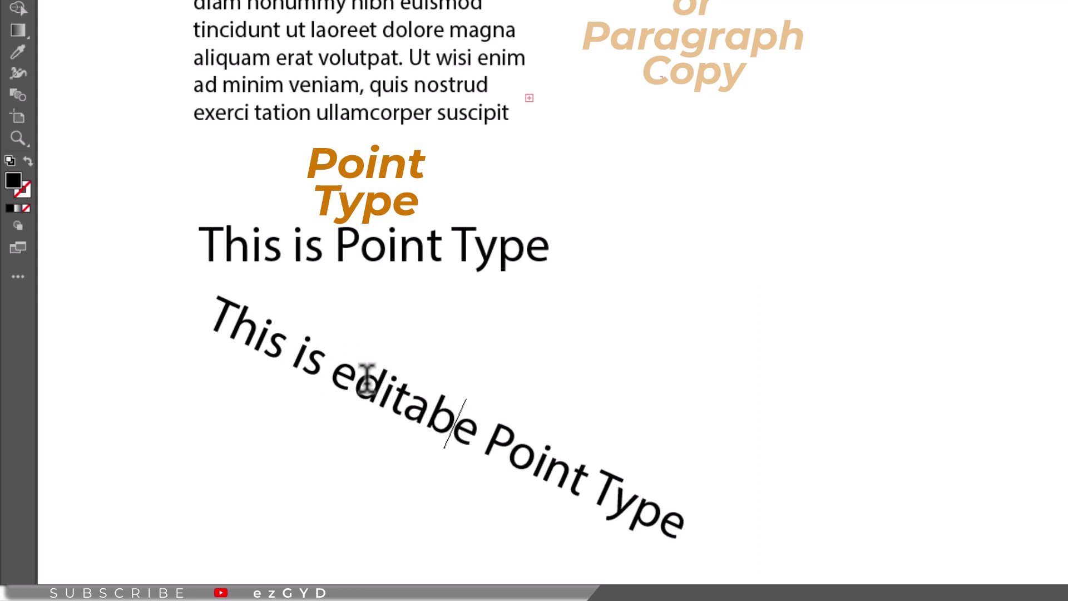
type("l")
key("Escape")
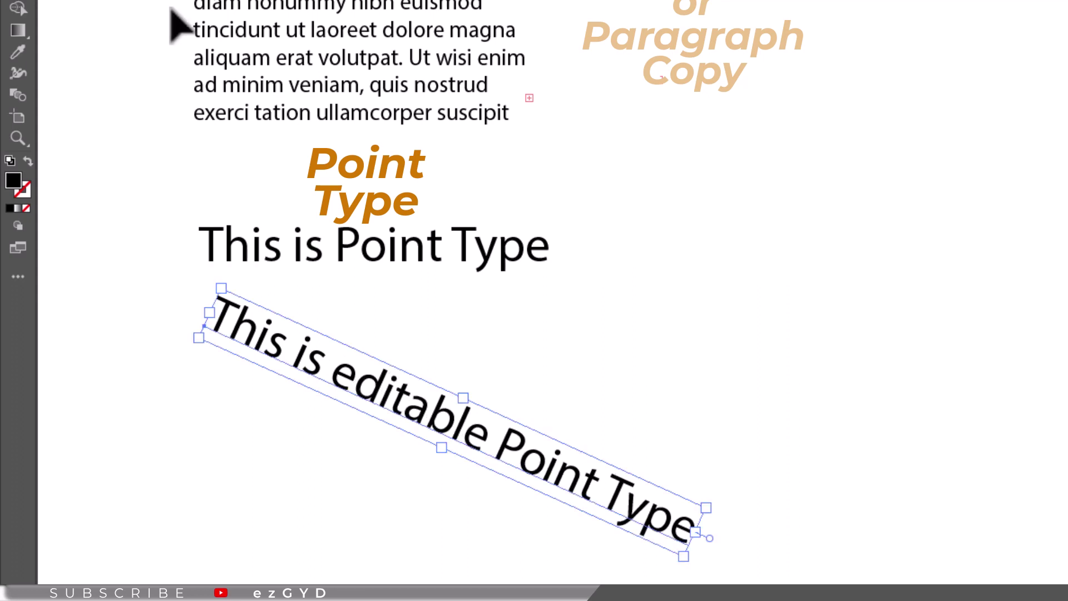
key("ctrl+z")
key("ctrl+z")
key("ctrl+z")
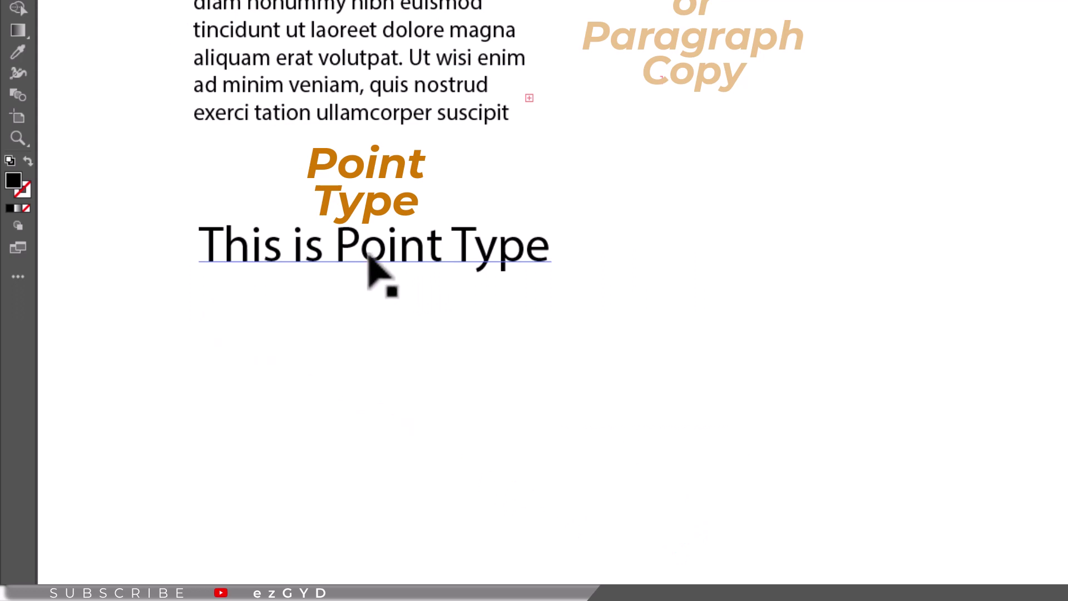
- Select the 'This is Point Type' line and scale it much larger
left_click(376, 274)
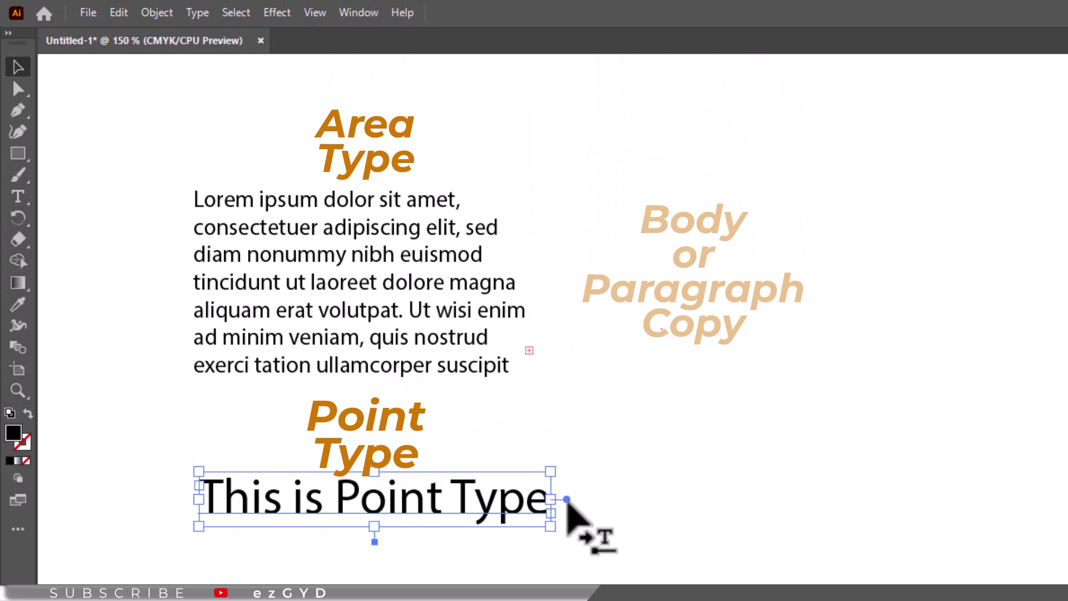
double_click(566, 500)
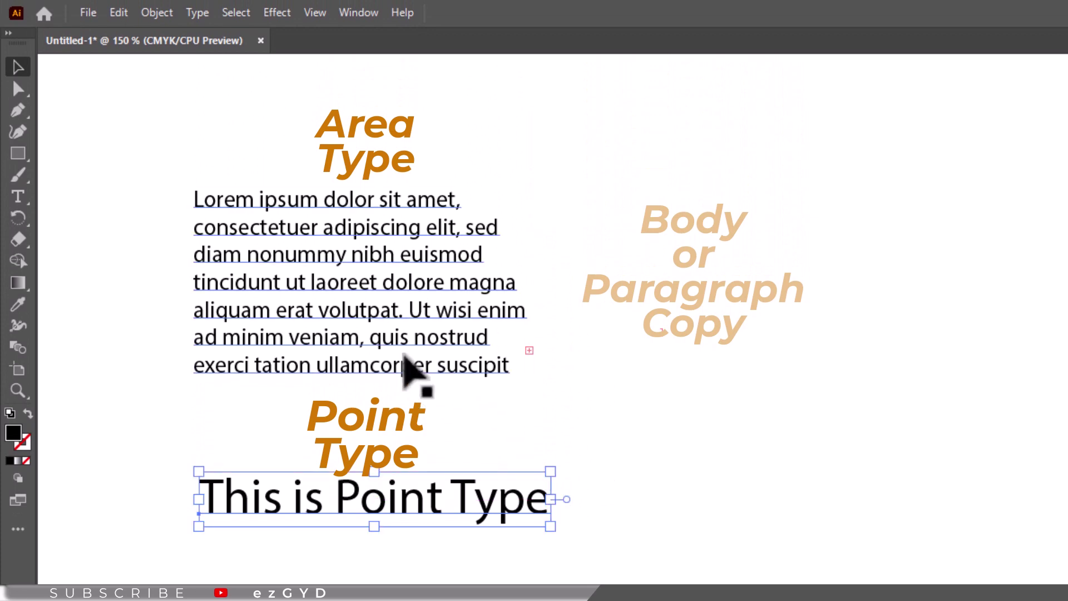
left_click(388, 323)
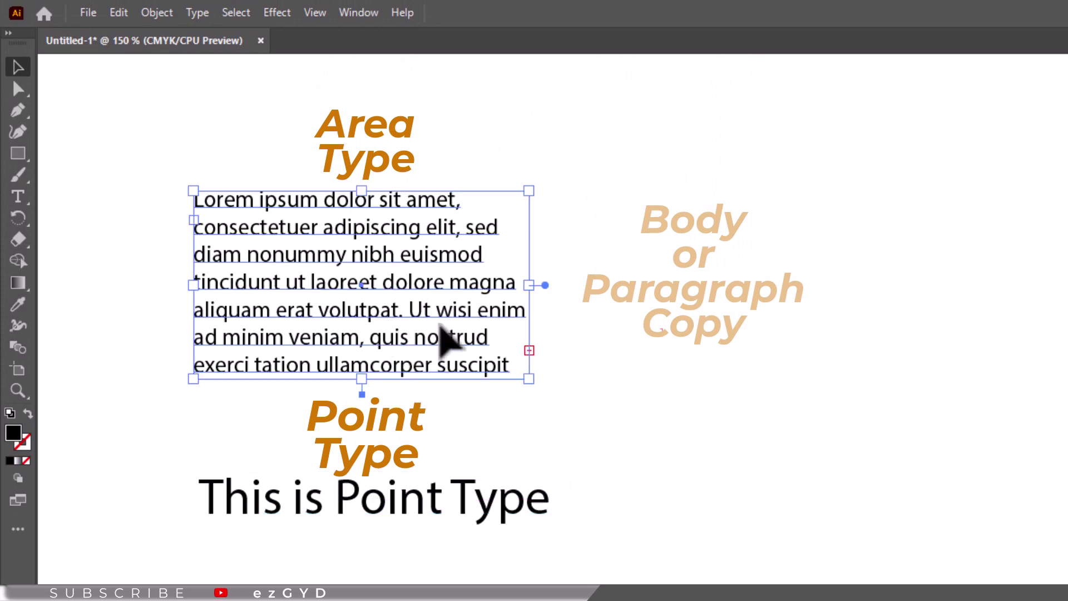
left_click(513, 513)
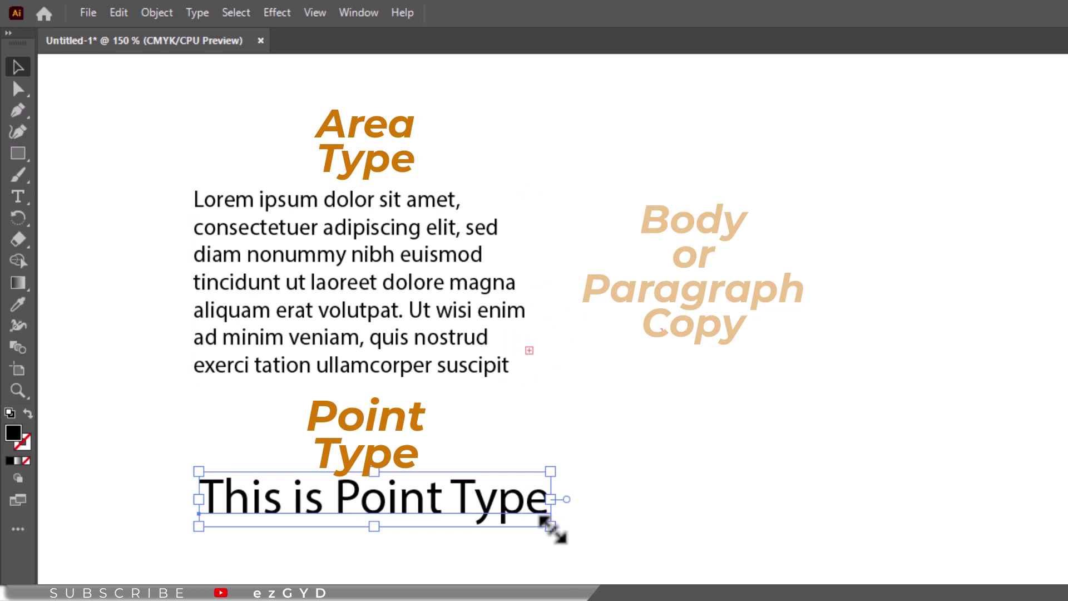
left_click_drag(550, 525, 832, 569)
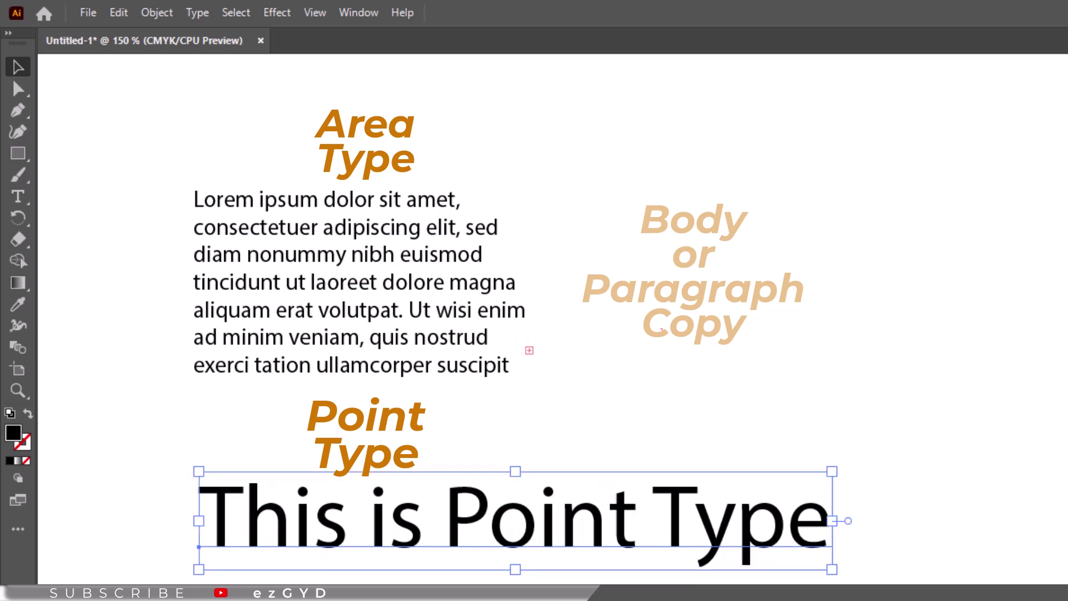
- Try enlarging the paragraph box (undone), then scale the point-type line back down somewhat
left_click(523, 305)
left_click_drag(529, 285, 737, 310)
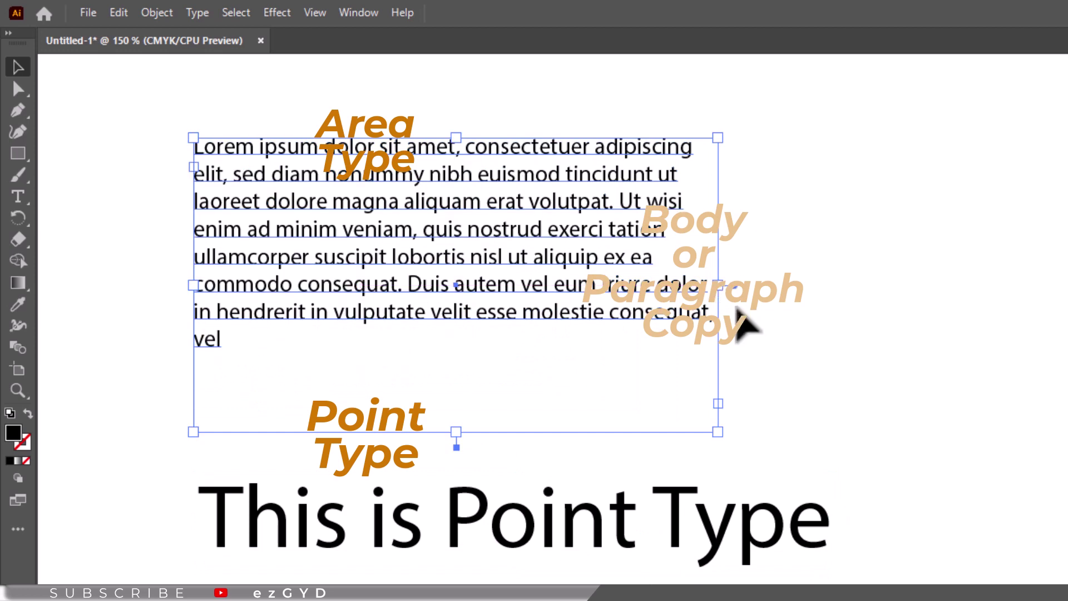
key("ctrl+z")
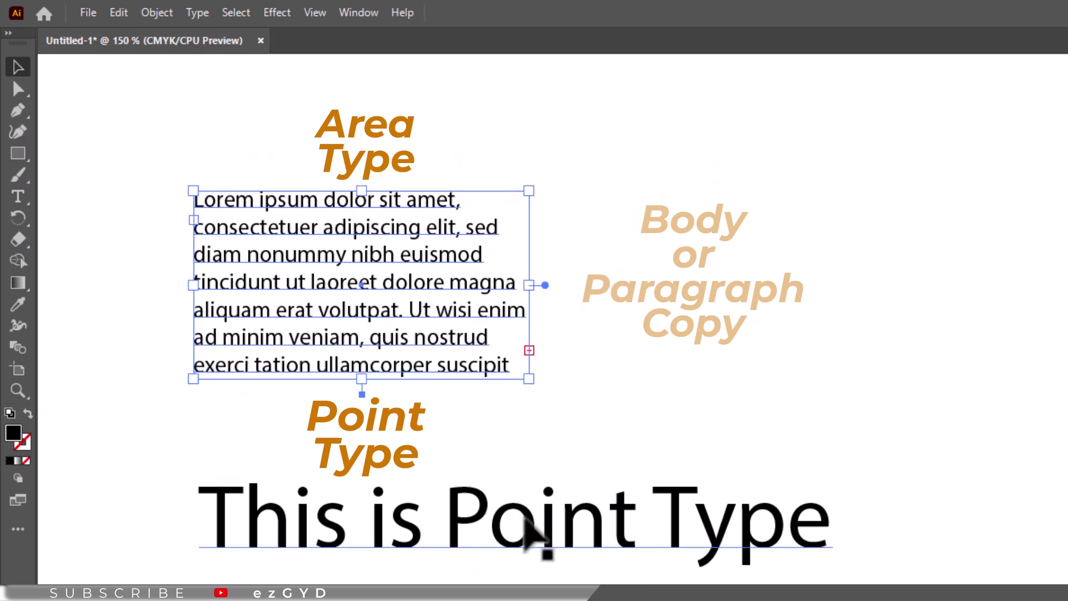
left_click(494, 548)
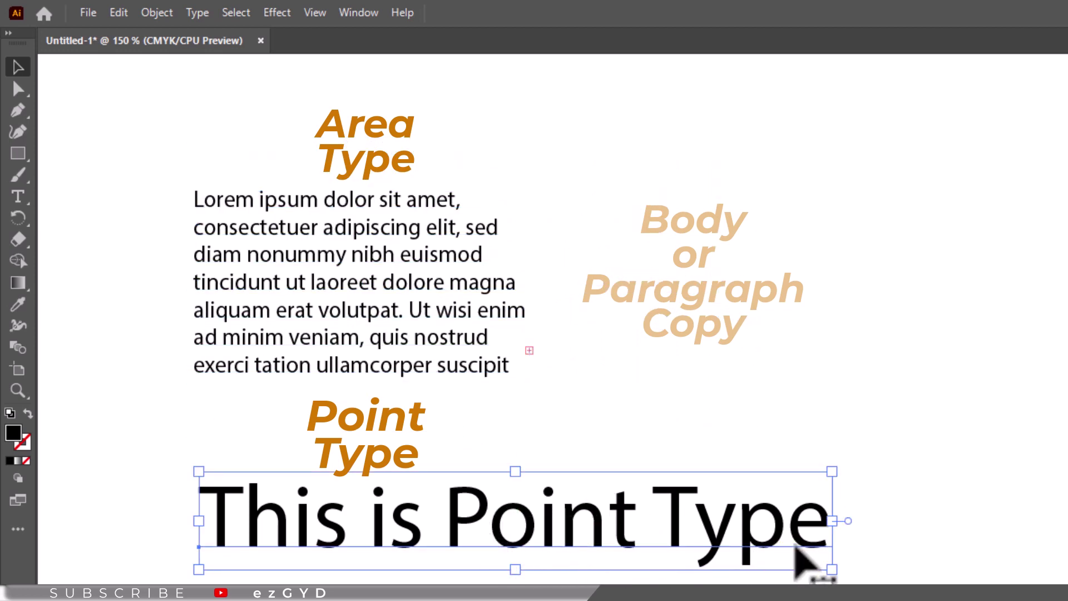
left_click_drag(837, 523, 626, 520)
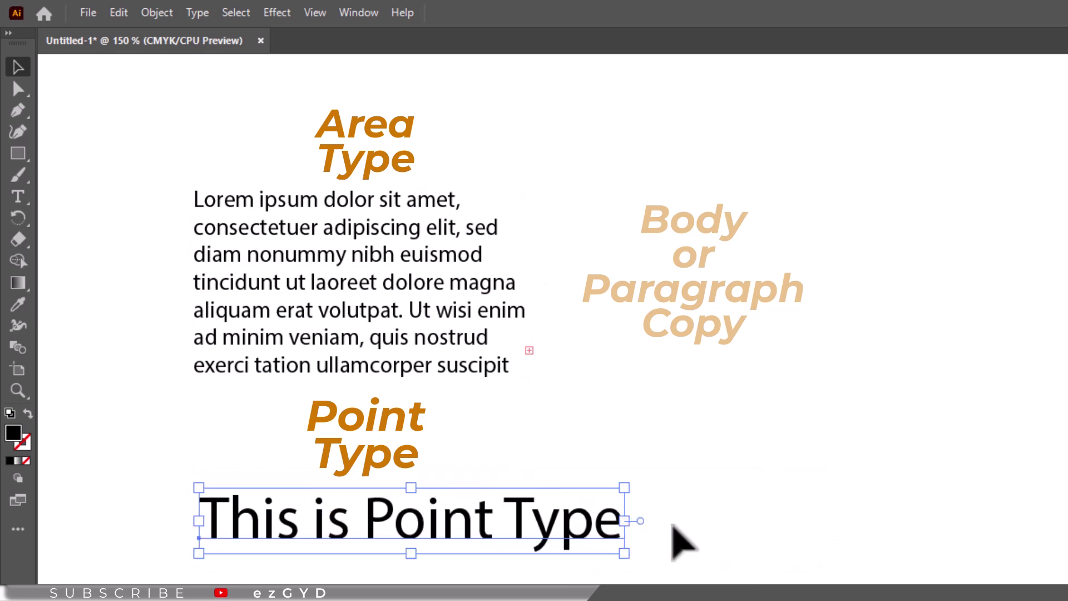
left_click_drag(412, 554, 436, 562)
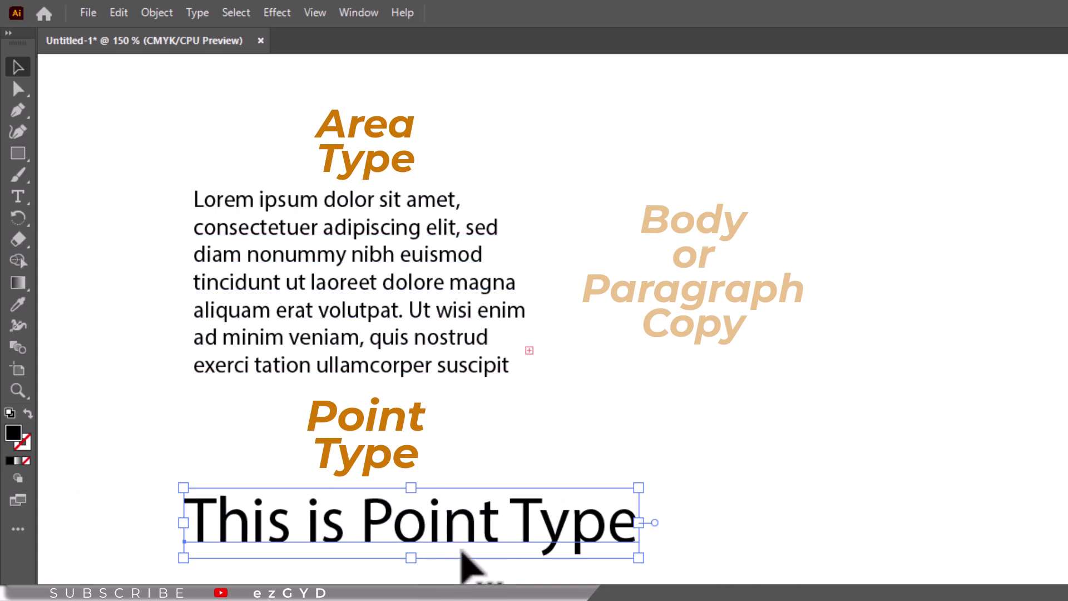
- Widen the Lorem ipsum box so its seven lines reflow longer, ending with 'Duis autem vel'
left_click(439, 355)
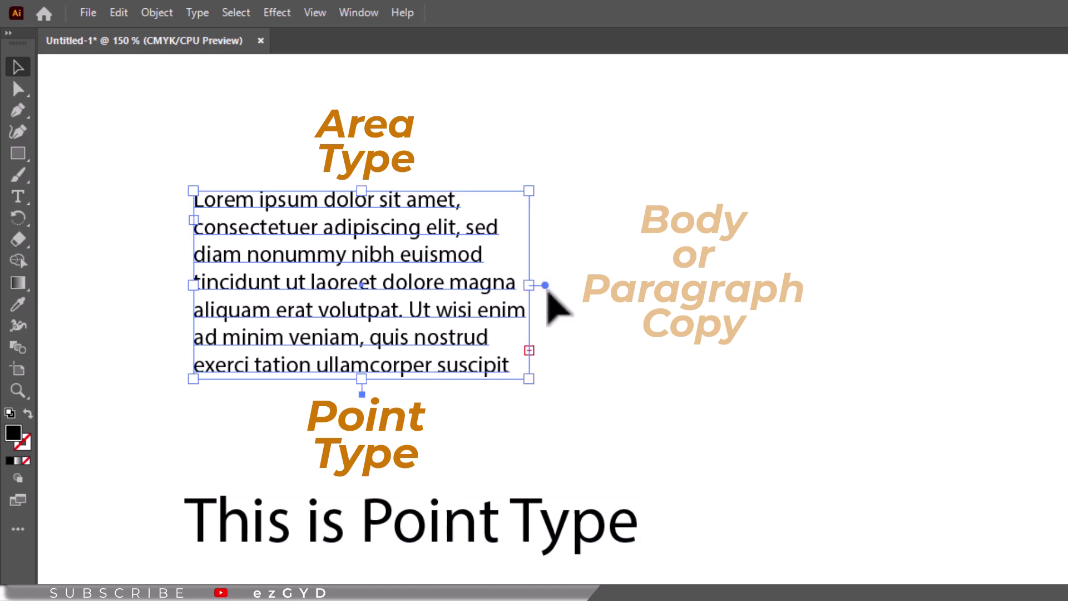
left_click_drag(539, 289, 616, 286)
left_click(644, 543)
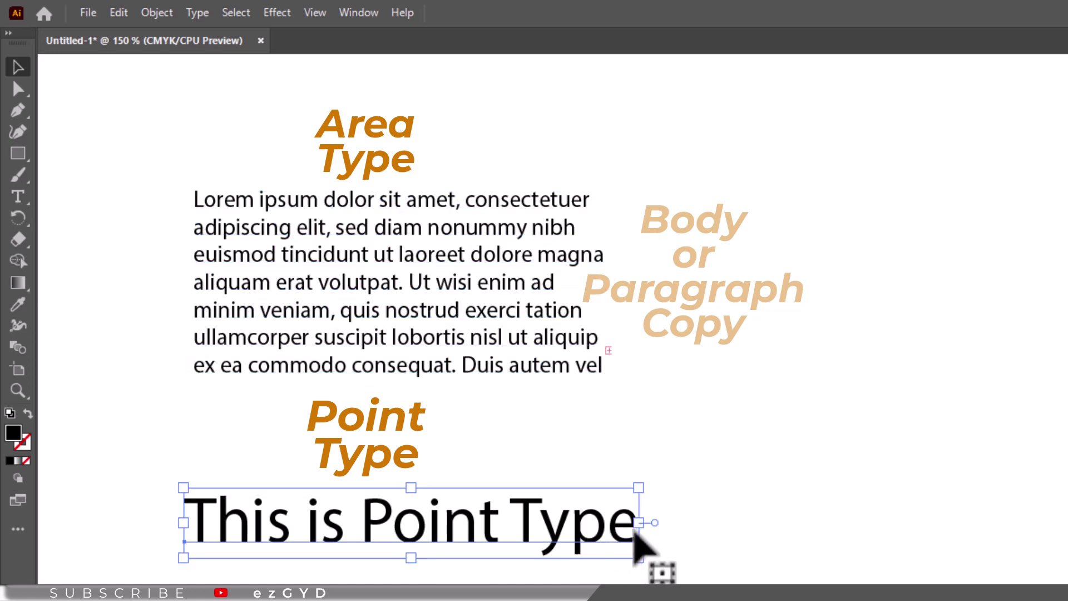
left_click_drag(644, 530, 594, 523)
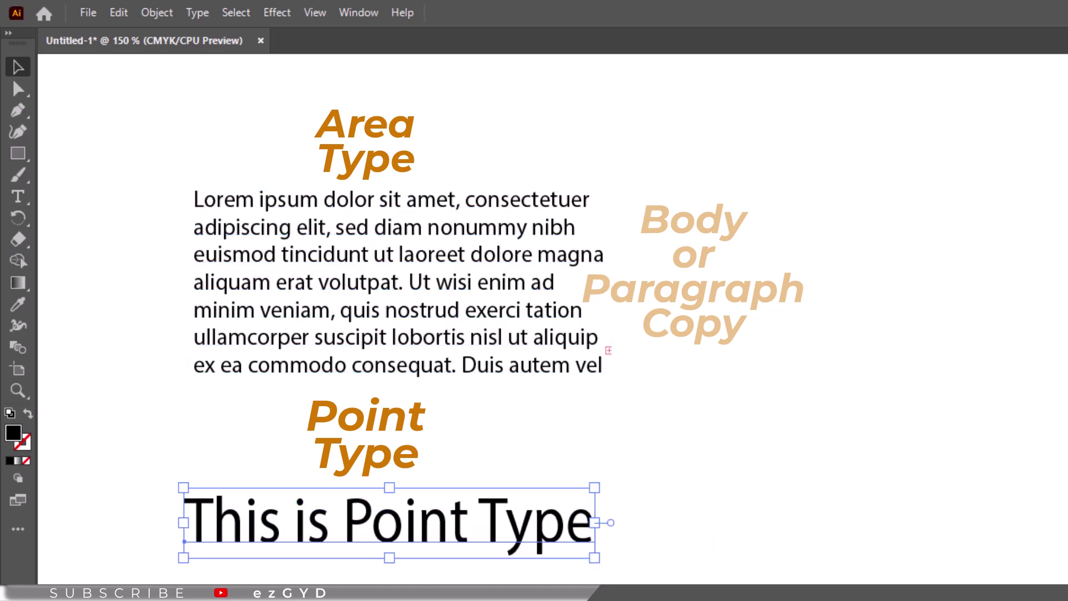
key("ctrl+z")
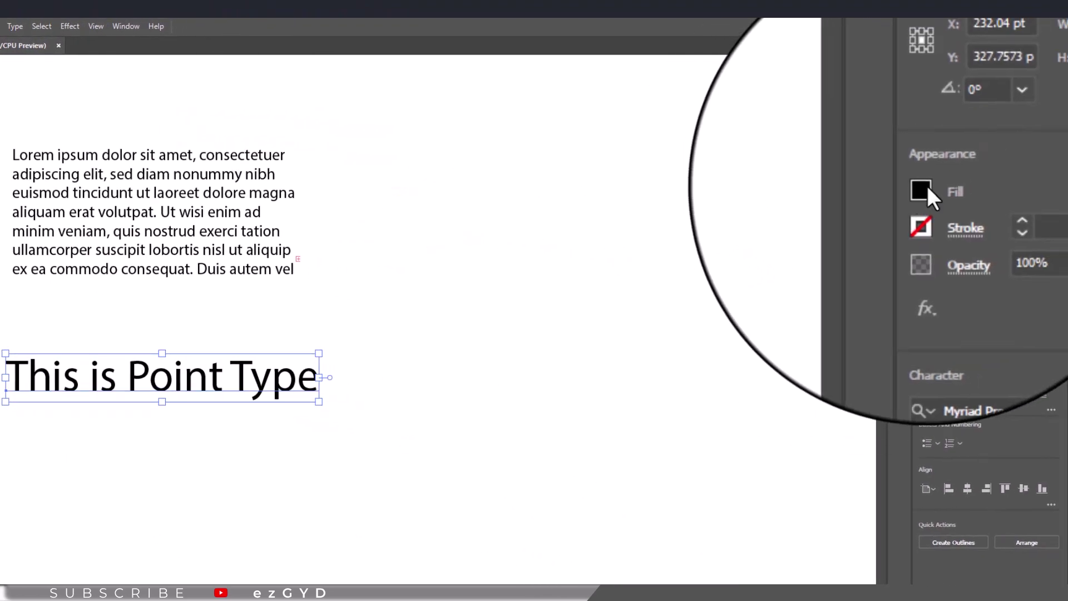
- Fill 'This is Point Type' with the red-orange swatch and set its stroke weight to 2
left_click(946, 184)
left_click(893, 237)
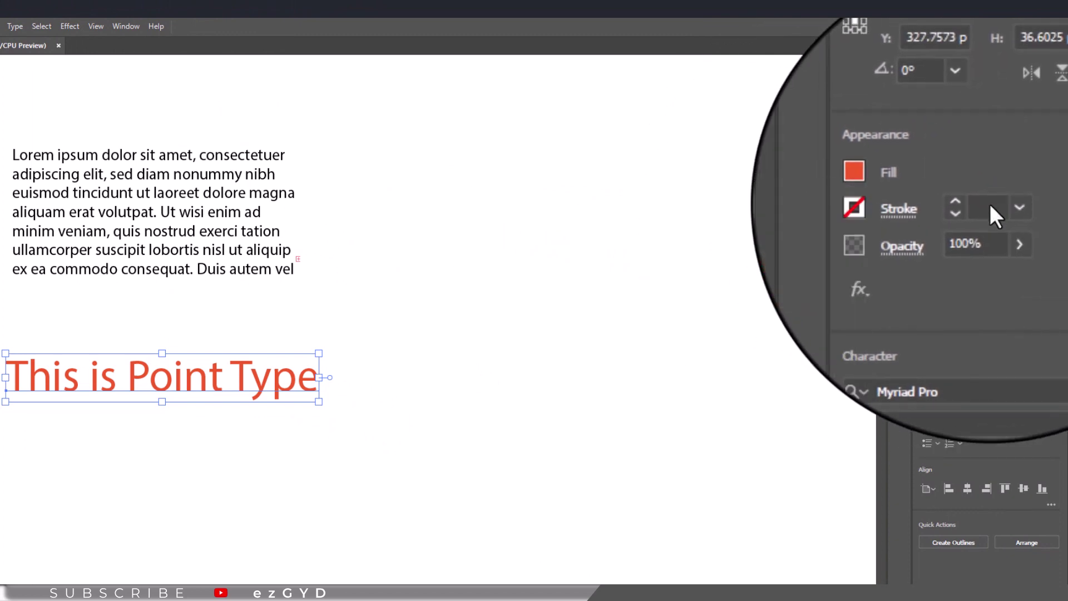
left_click(990, 204)
type("3")
key("Return")
key("Down")
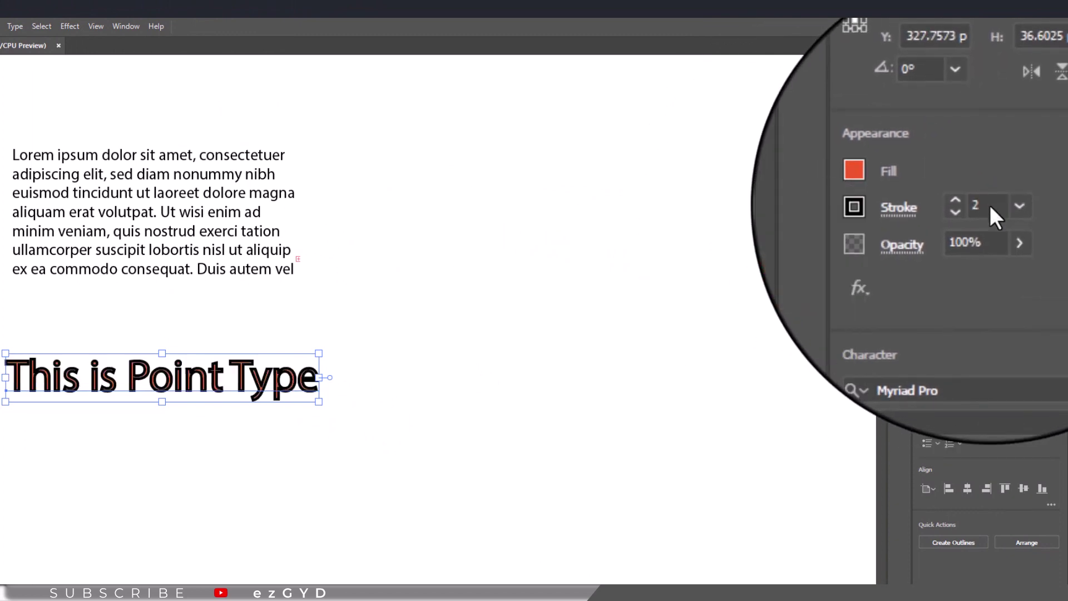
key("Up")
key("Down")
key("Up")
key("Down")
key("Down")
key("Down")
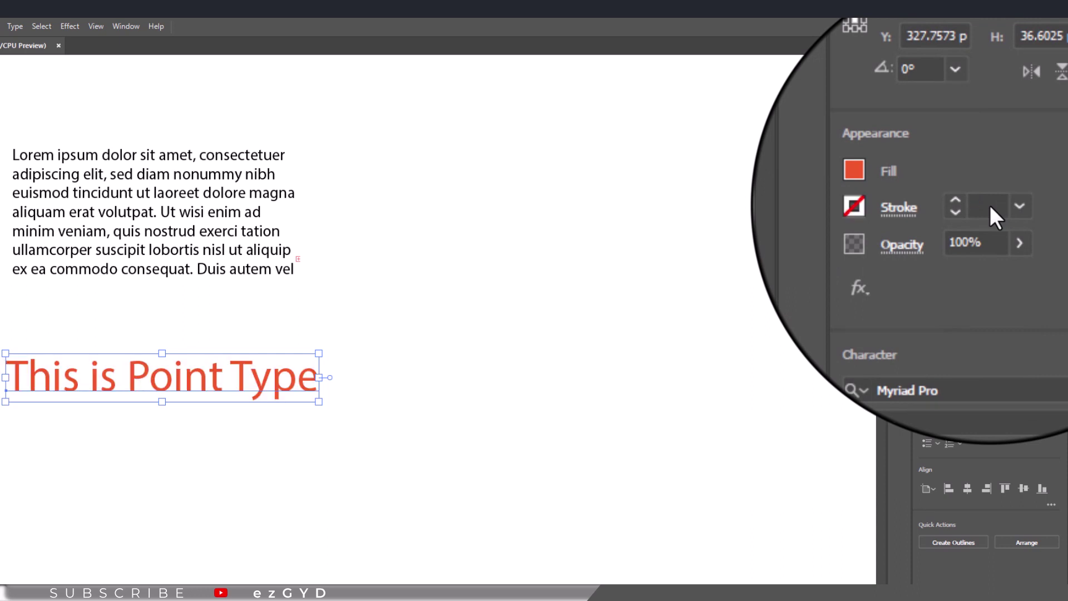